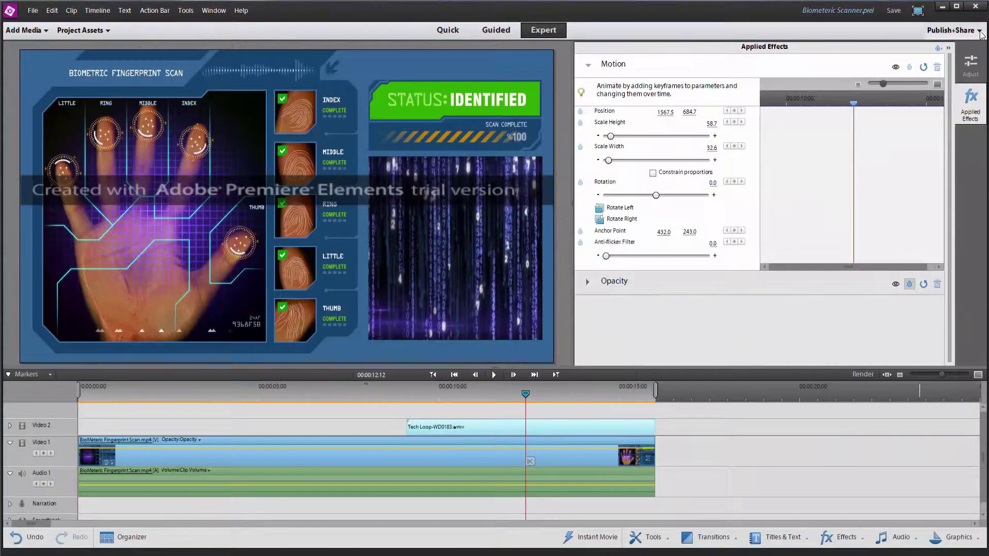
Choose a file export to the computer in AVCHD format
click(979, 30)
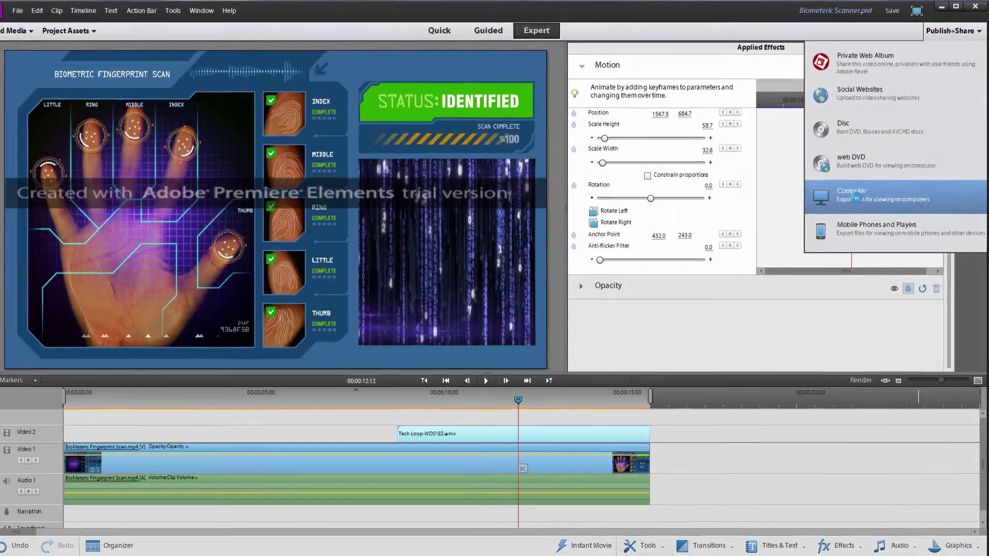
click(855, 196)
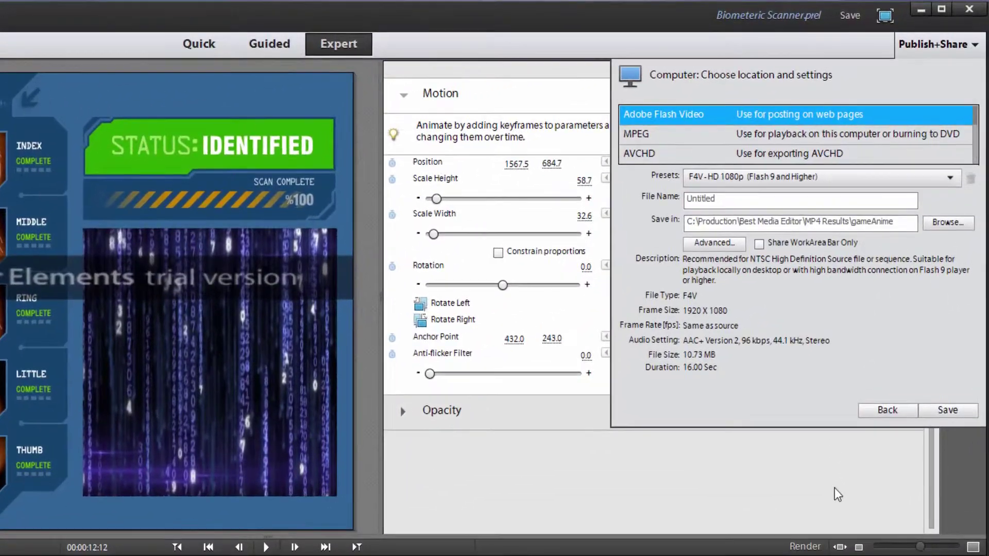
click(676, 134)
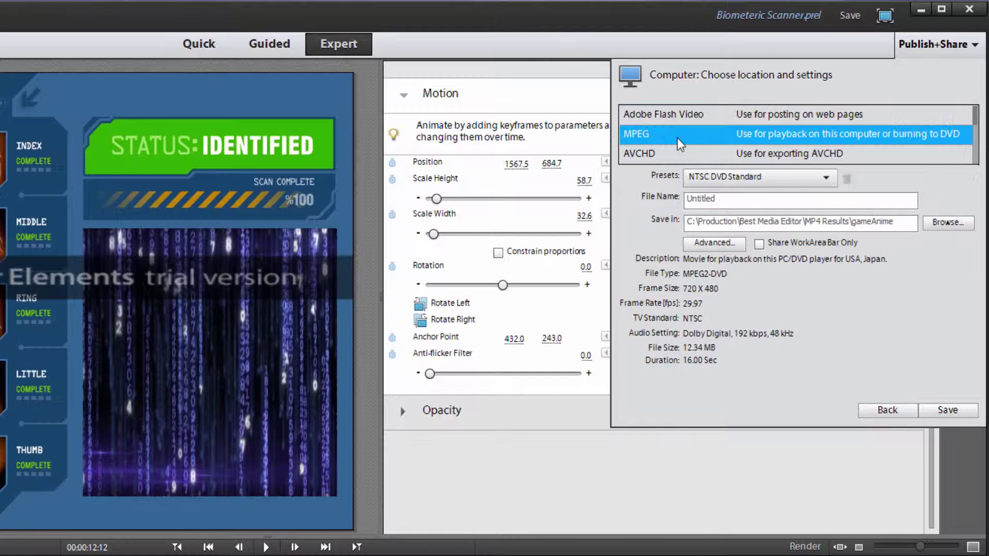
click(770, 157)
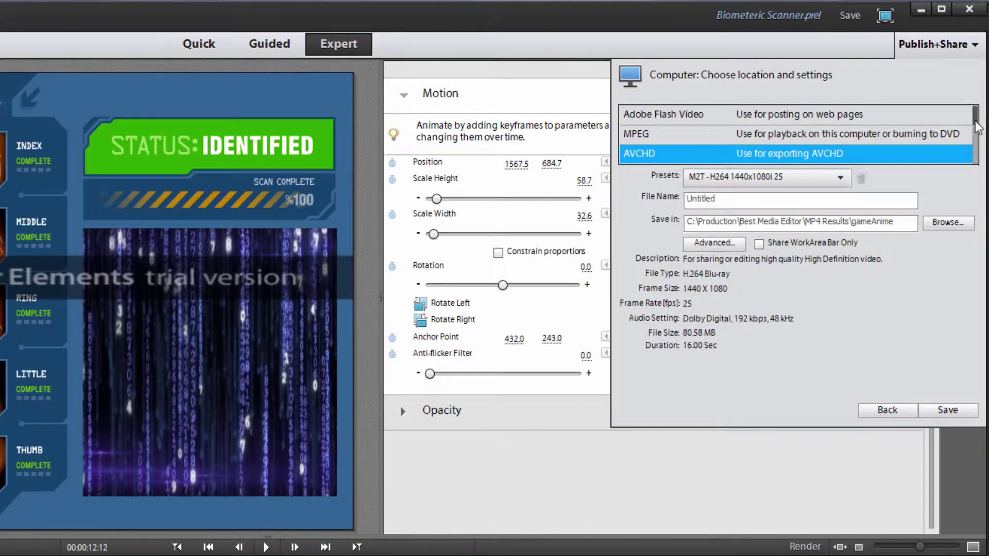
mouse_move(977, 116)
mouse_down()
mouse_move(977, 157)
mouse_move(977, 116)
mouse_up()
Pick the MP4 - H264 1920x1080p 30 preset and name the file 'Biometeric Scanner-Premiere-Elements'
click(843, 177)
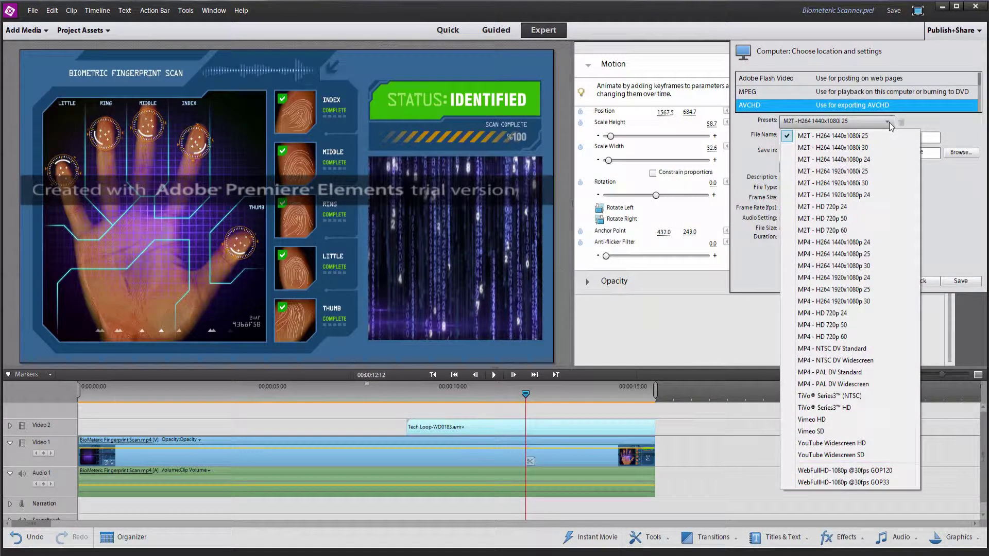
click(854, 303)
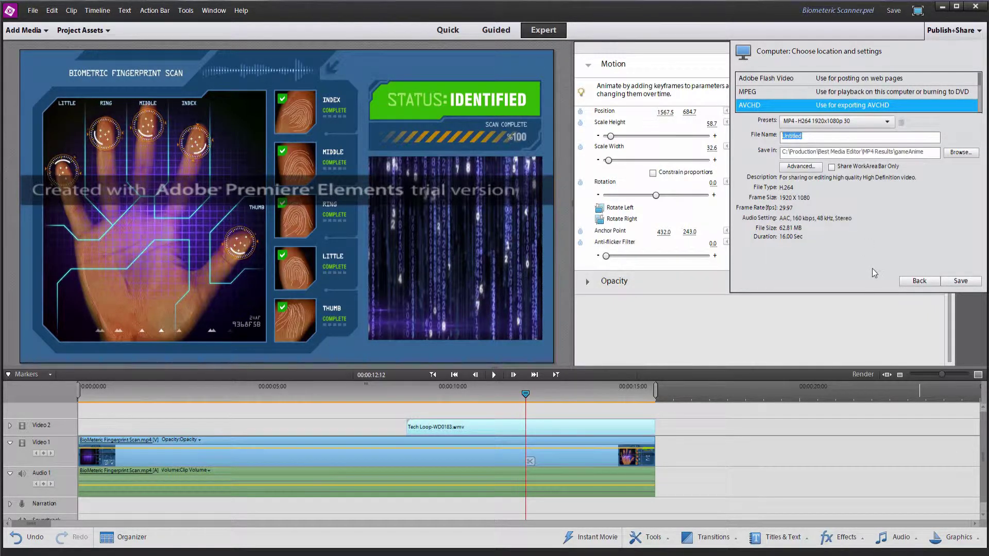
text(Biometeric Scanner-Premiere-Elements)
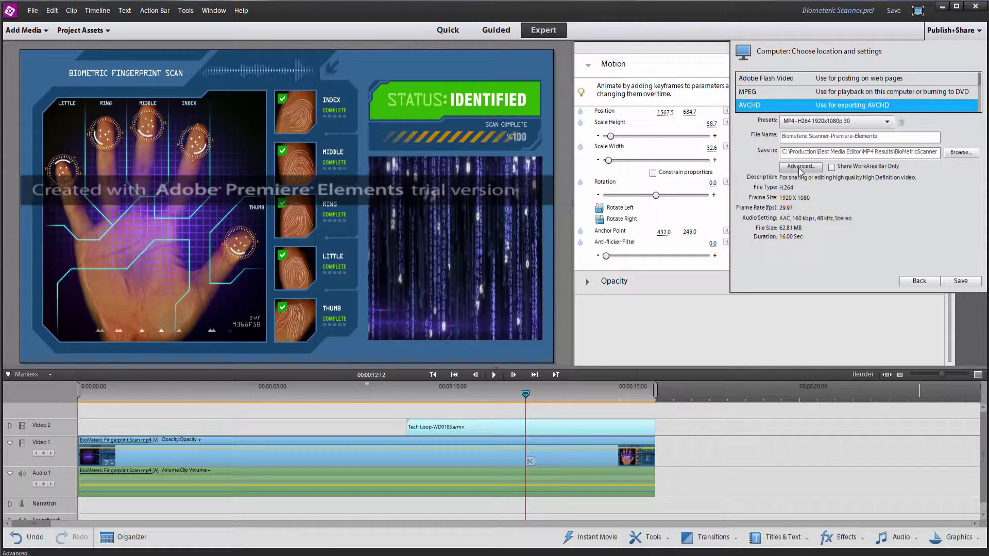
Open advanced export settings, move the window up, enlarge it, and collapse Summary, Basic Video and Bitrate
click(800, 171)
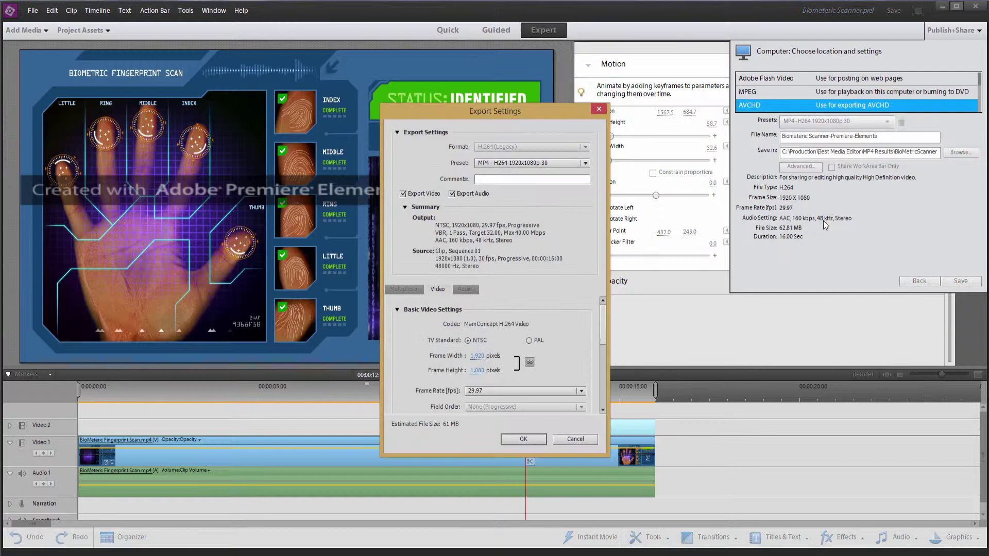
drag(502, 115, 624, 51)
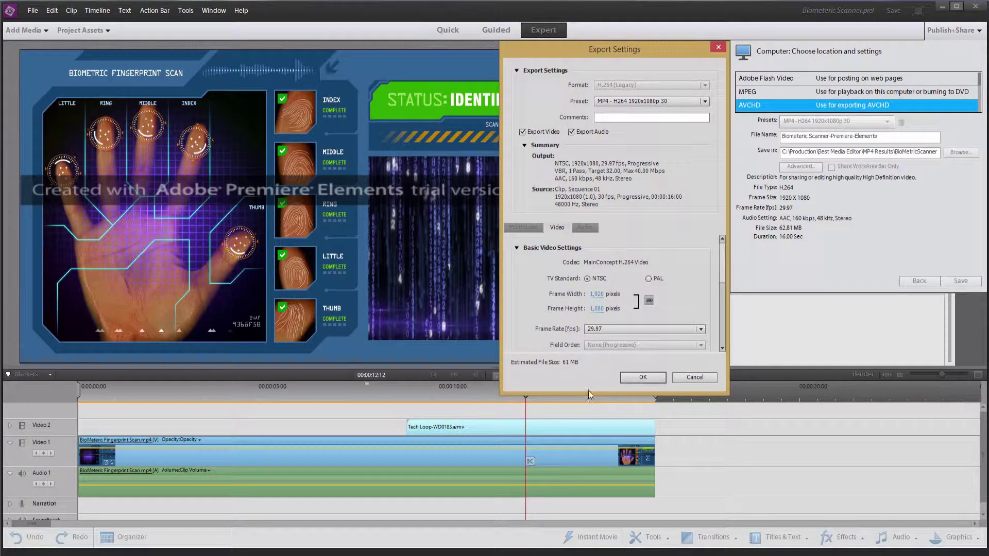
drag(589, 394, 584, 527)
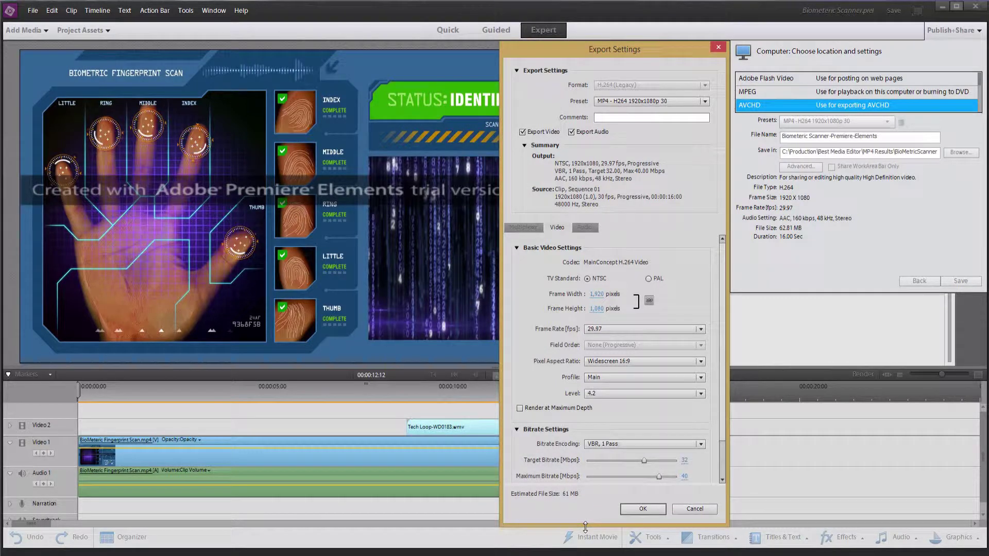
click(524, 145)
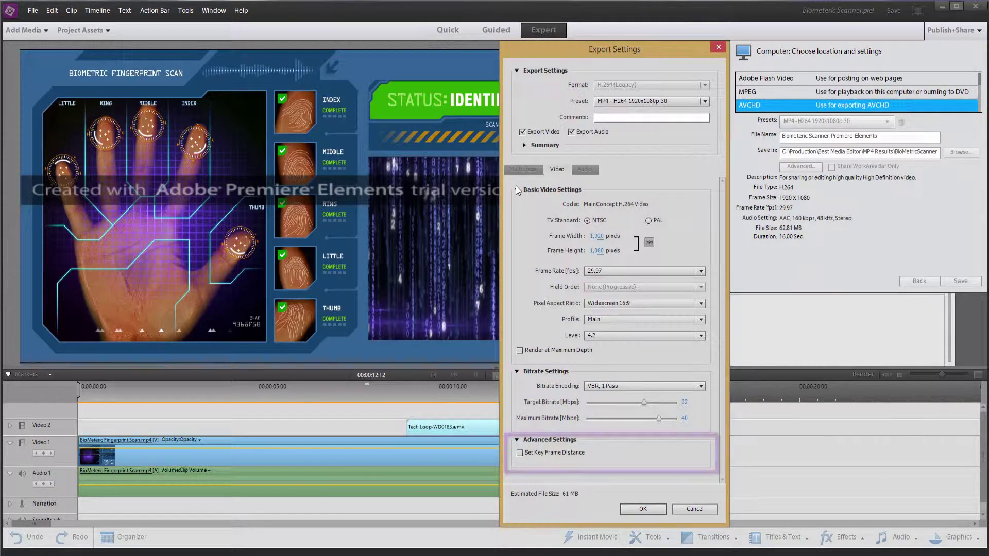
click(517, 190)
click(517, 204)
Collapse the Advanced Settings group and enter the preset comment 'WebHD-1080p 30fps'
click(517, 218)
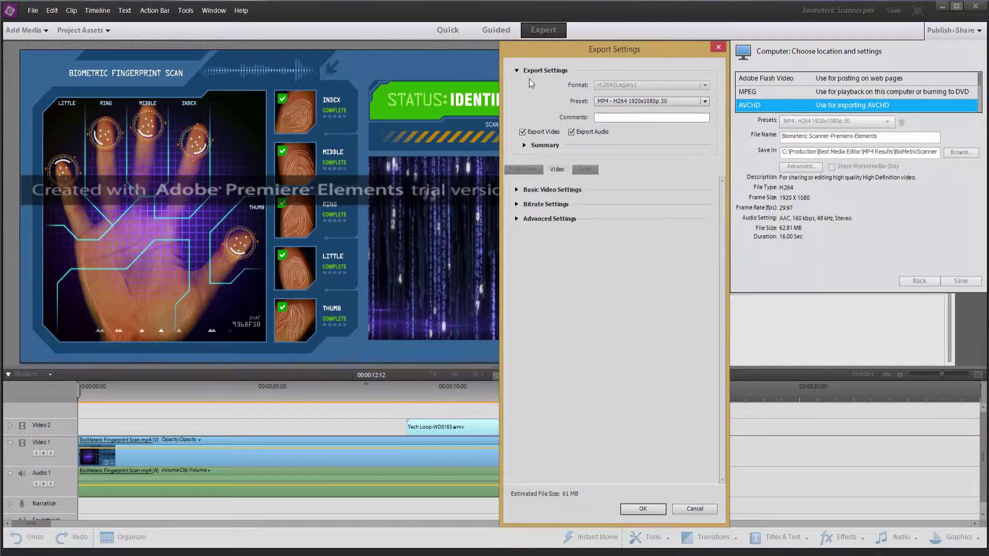
click(607, 117)
text(108)
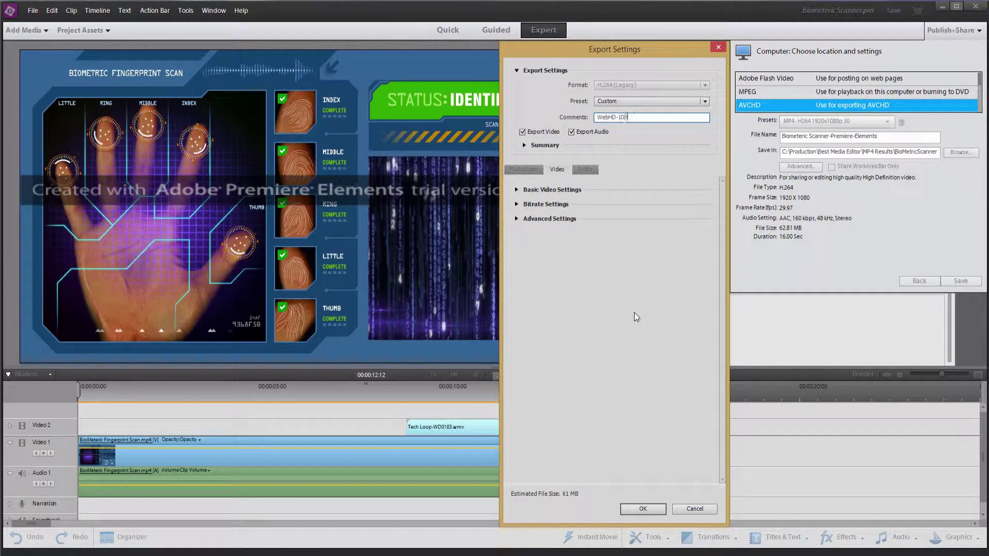
text(ebHD-1080p 30fps)
In Basic Video Settings, set the frame rate to 30 and the profile to High
click(517, 189)
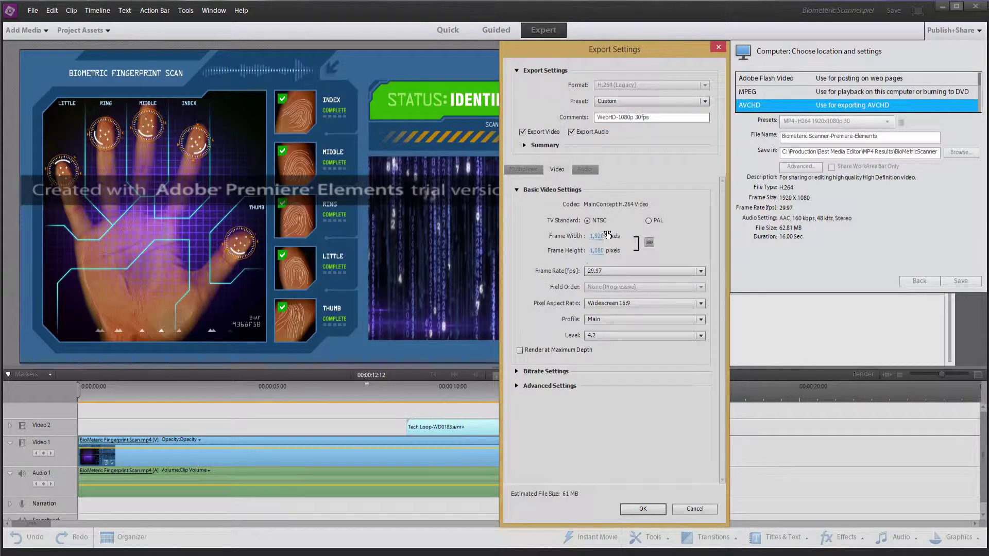
click(700, 271)
click(644, 380)
click(701, 320)
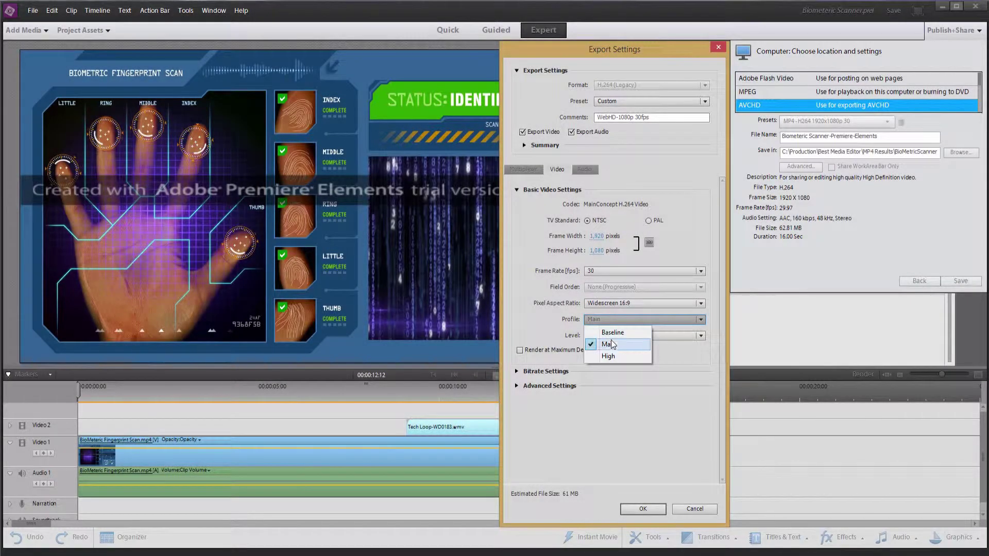
click(611, 357)
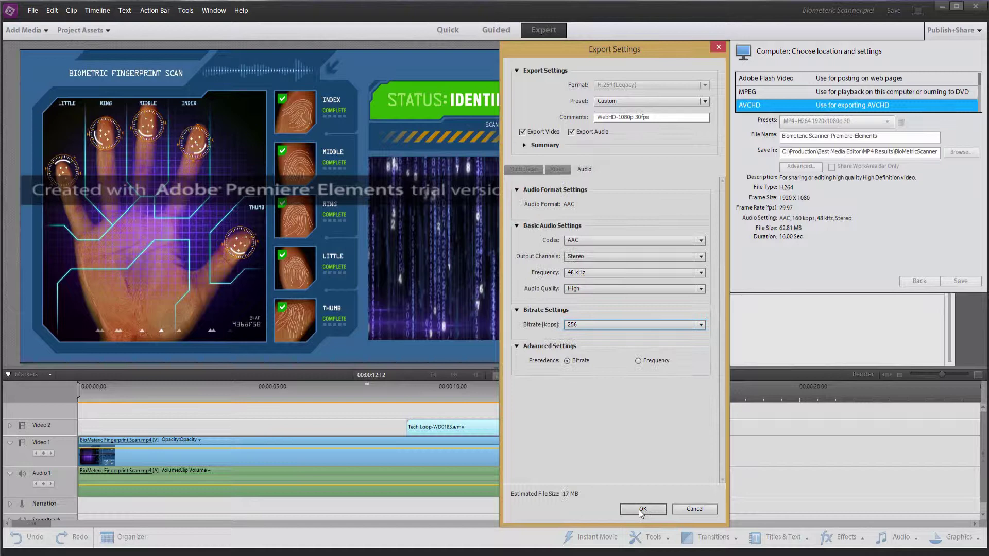
Confirm the custom settings and name the new preset 'WebHD-1080p 30fps GOP30'
click(639, 509)
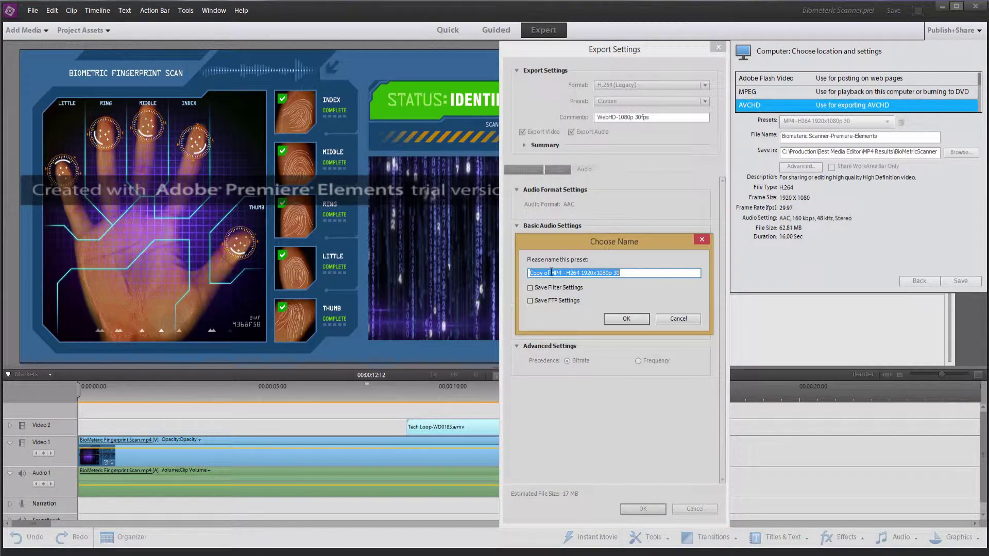
text(WebHD-1080p)
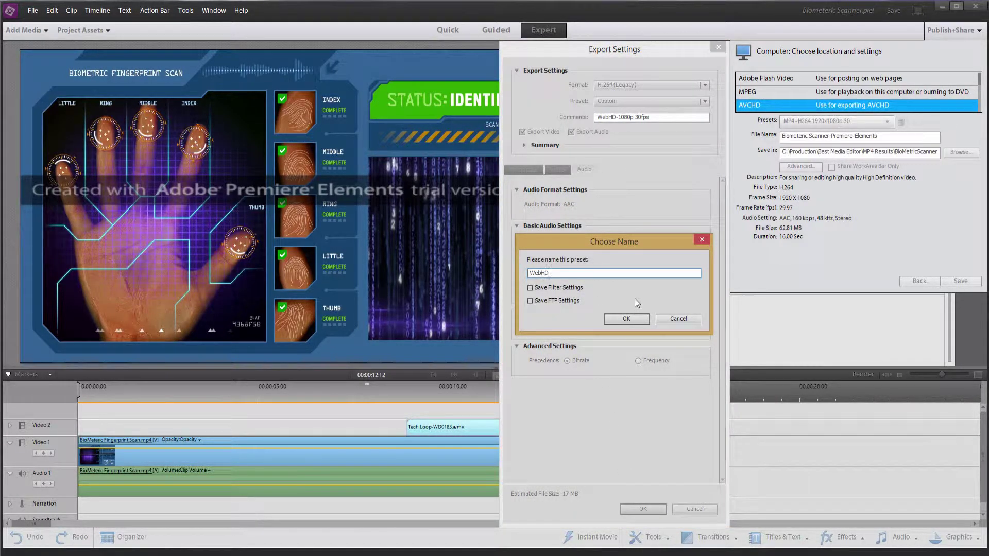
text( 30fps GOP30)
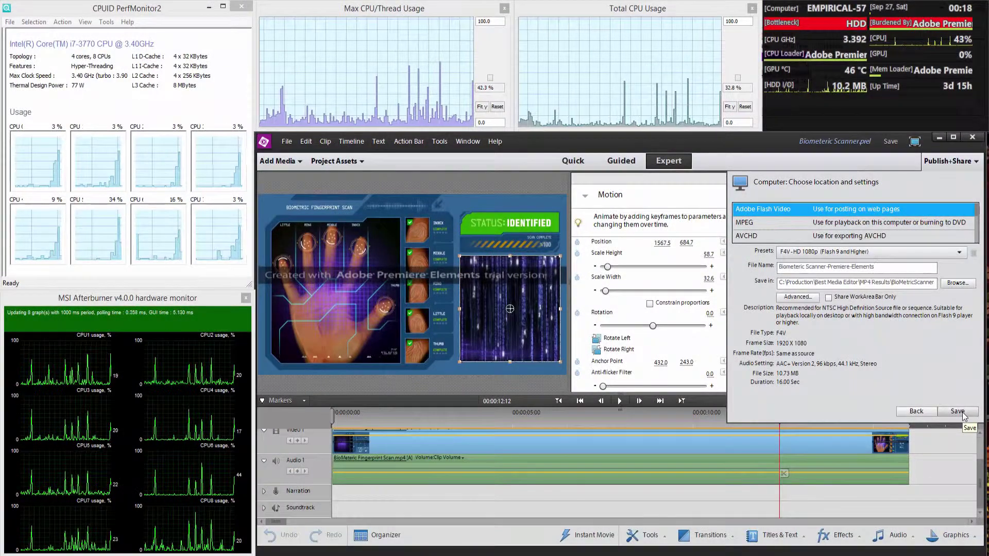
Save to start rendering the Biometeric Scanner export
click(958, 411)
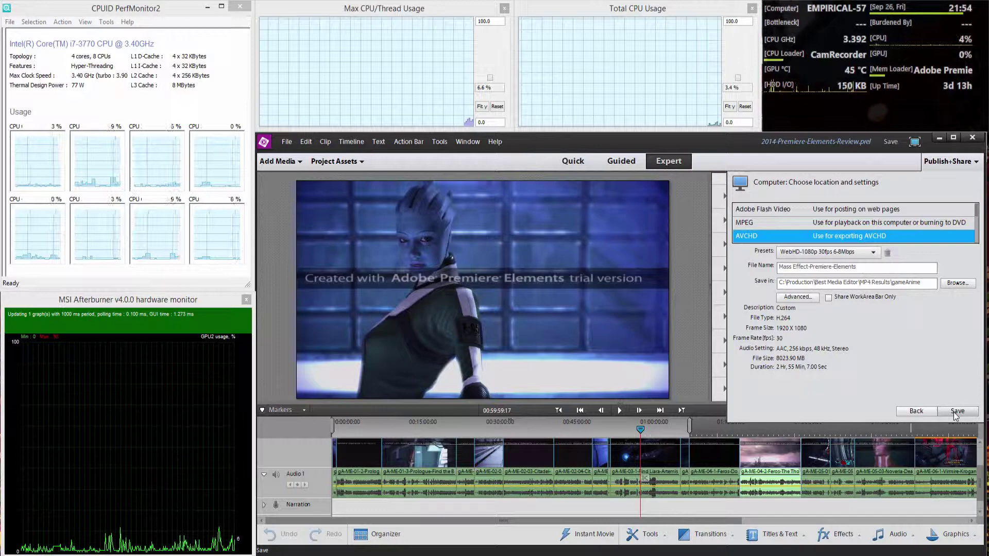
Save to start rendering the Mass Effect review export
click(956, 412)
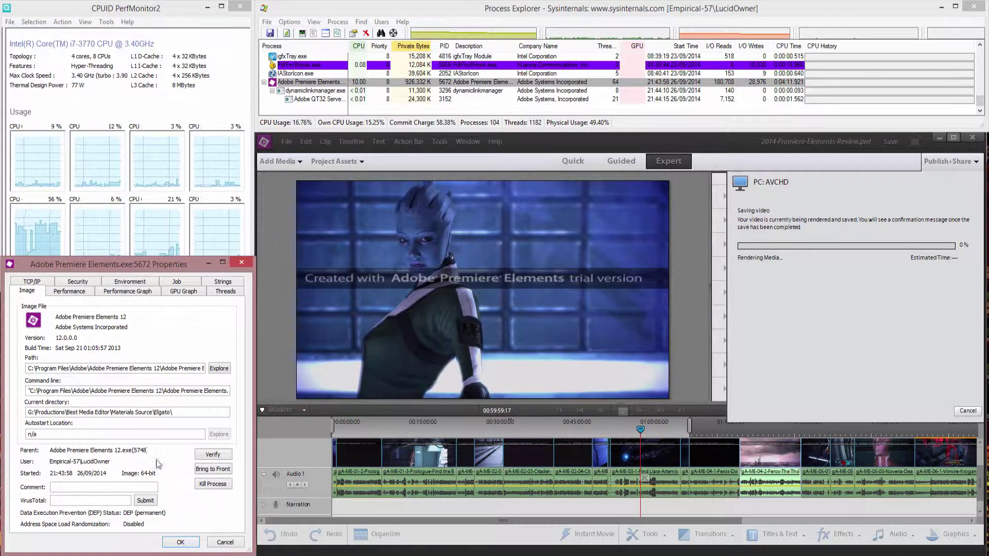
Show Premiere Elements' process performance statistics, then its CPU, private bytes and I/O graphs
click(69, 292)
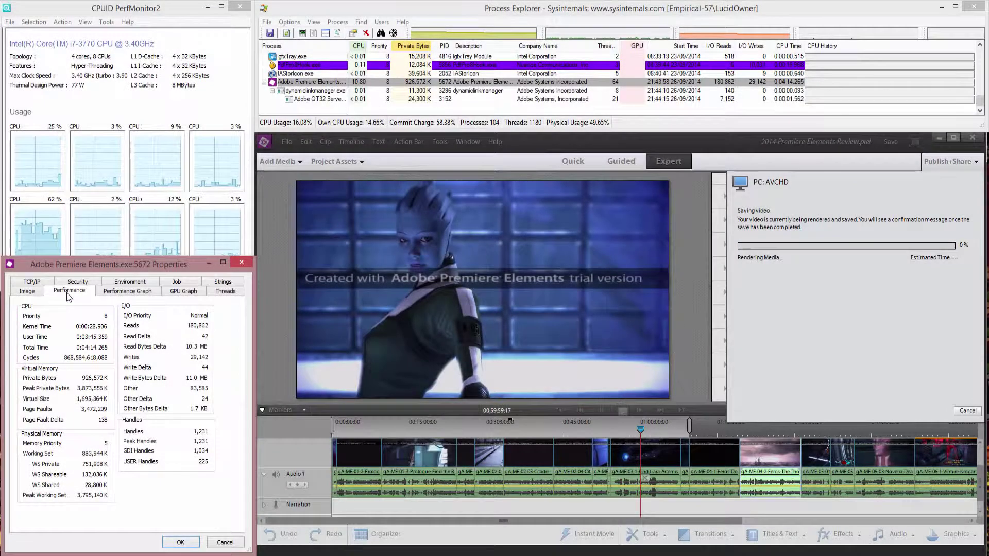
click(110, 292)
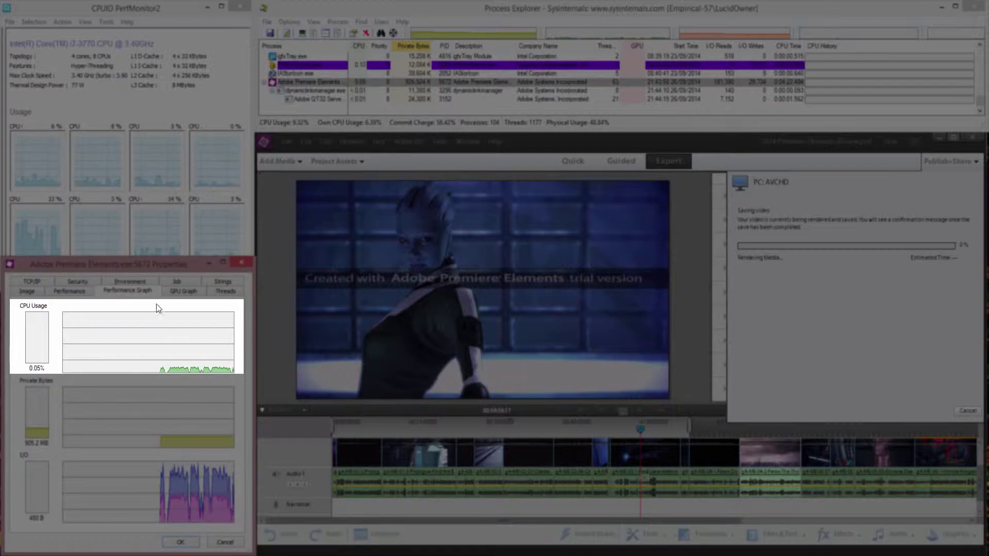
Check Premiere's GPU graph, then system CPU, memory and GPU usage, viewing and closing engine history
click(183, 292)
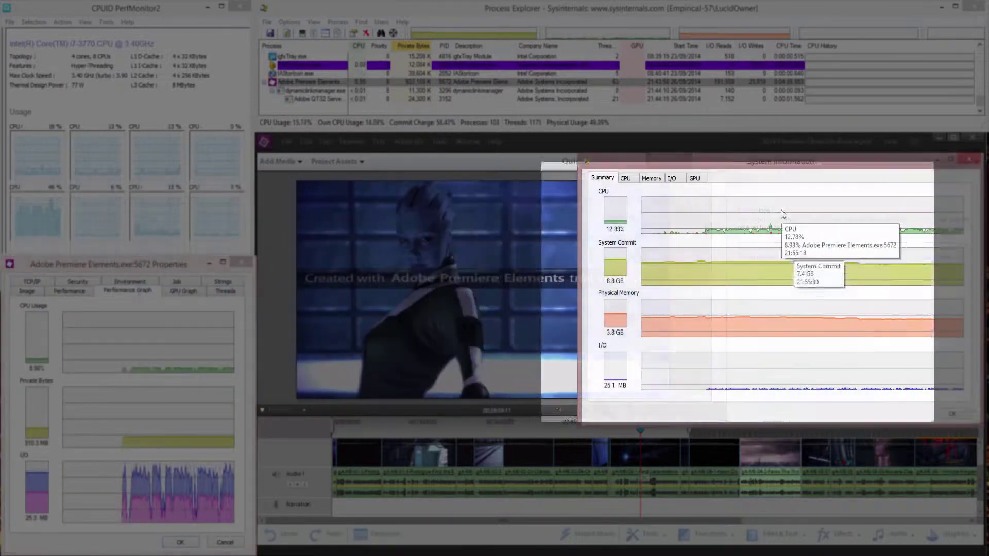
click(626, 179)
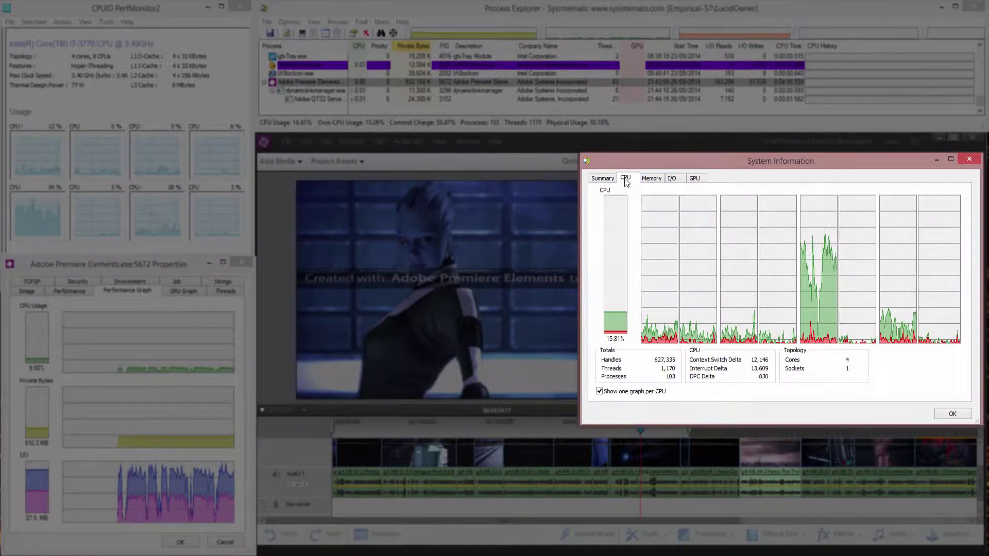
click(660, 185)
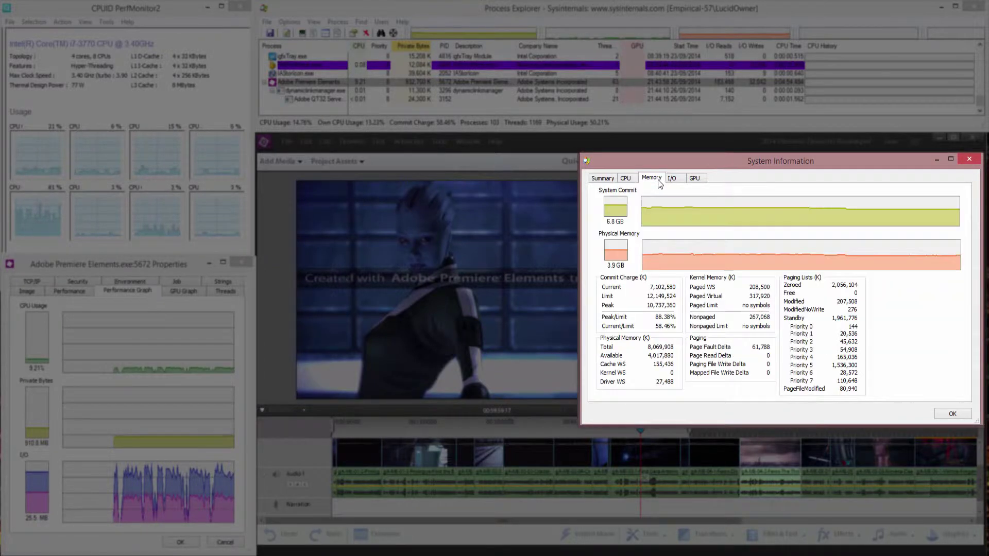
click(693, 178)
click(823, 391)
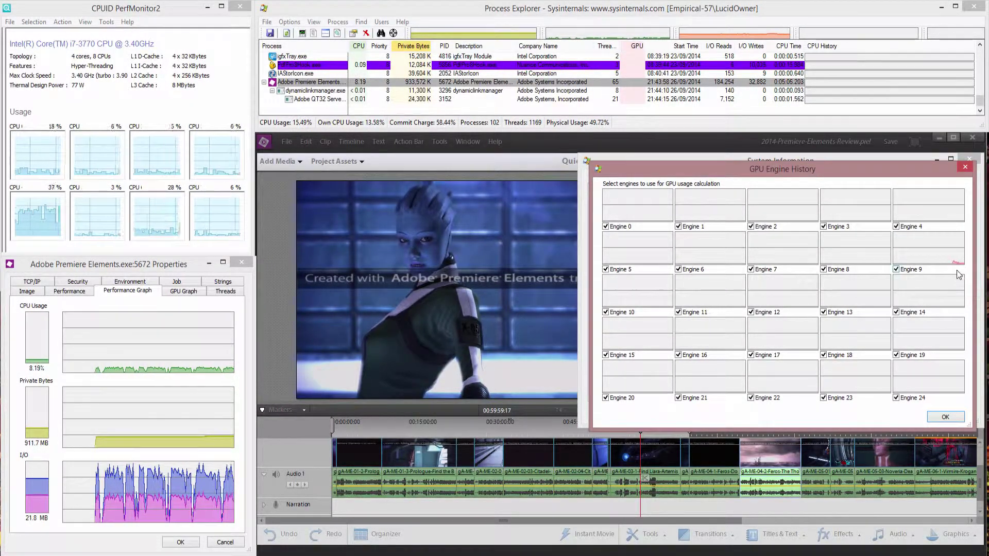
click(946, 417)
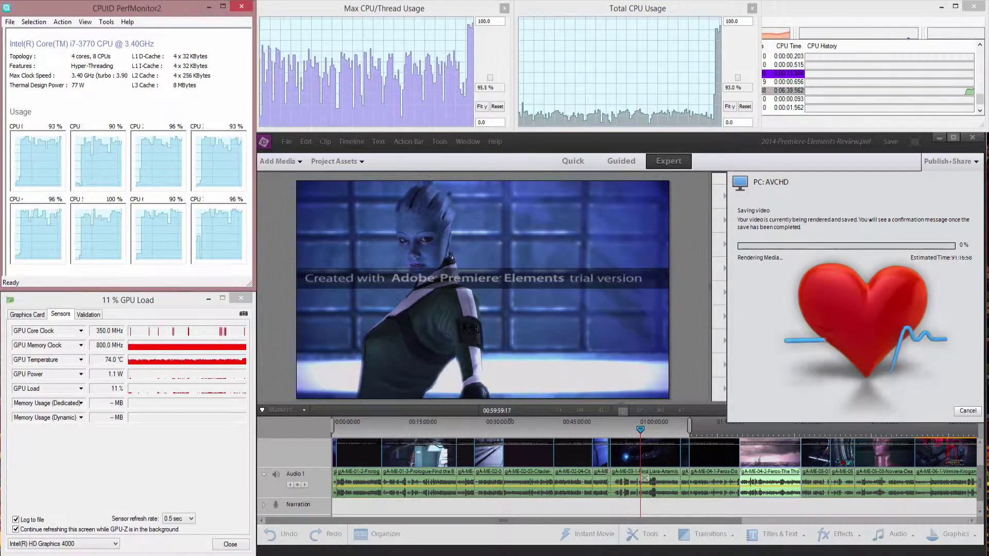